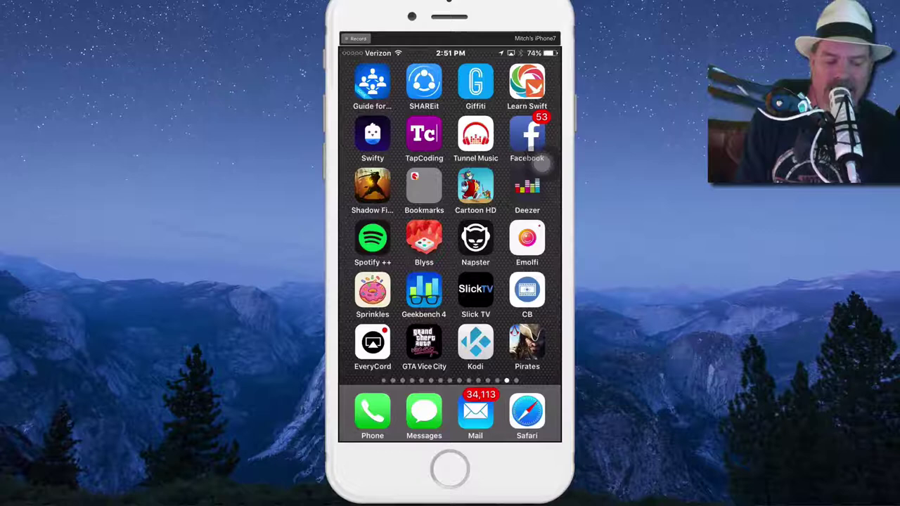
Launch Kodi from the iPhone home screen.
{"action": "left_click", "coordinate": [475, 343]}
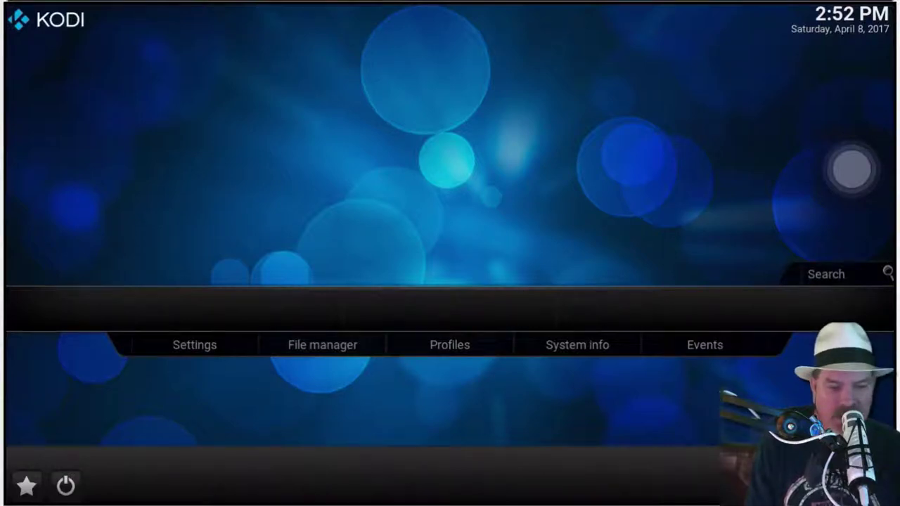
{"action": "key", "text": "Down"}
{"action": "key", "text": "Return"}
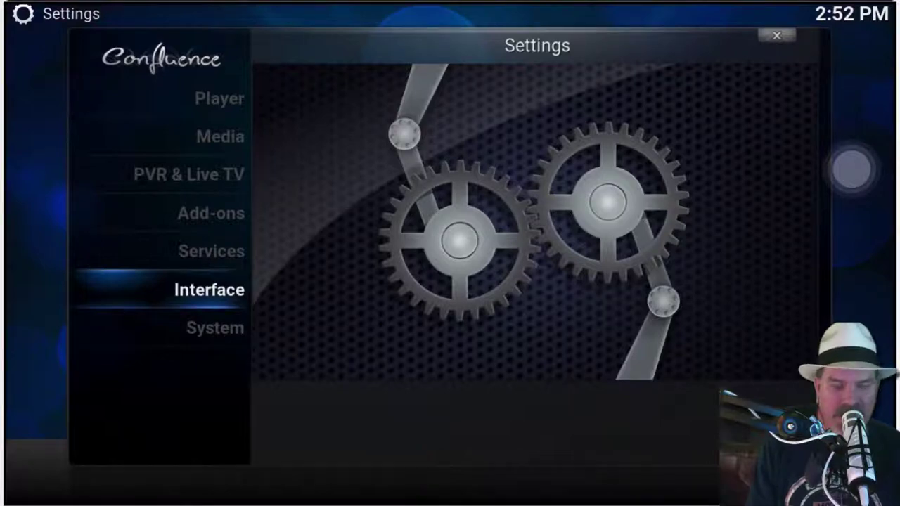
{"action": "key", "text": "Return"}
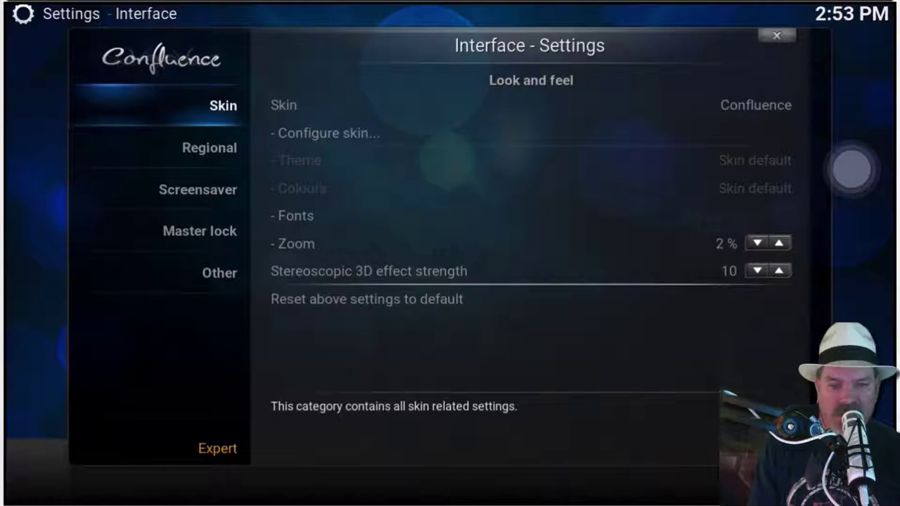
{"action": "key", "text": "Right"}
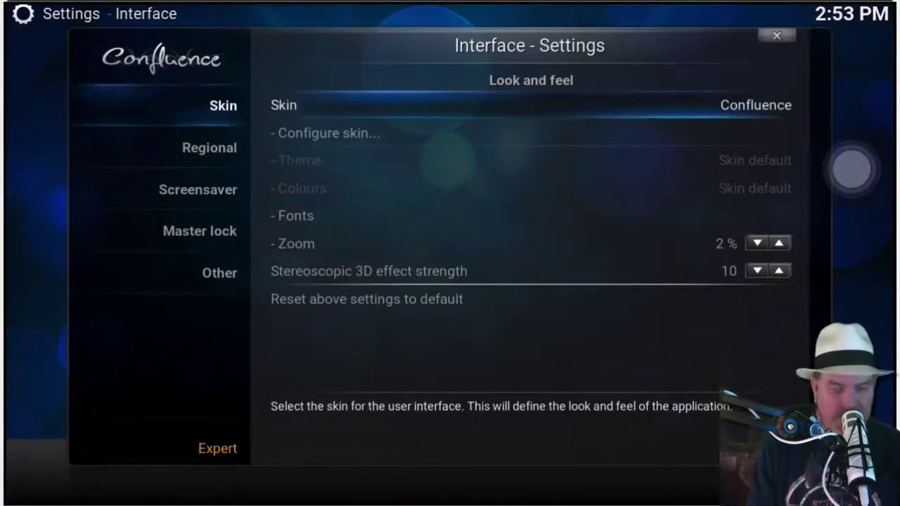
{"action": "key", "text": "Return"}
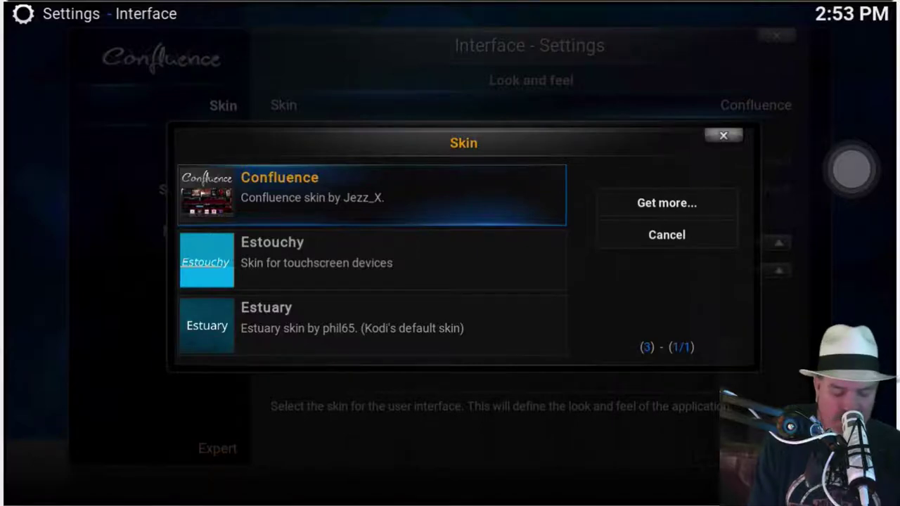
{"action": "key", "text": "Escape"}
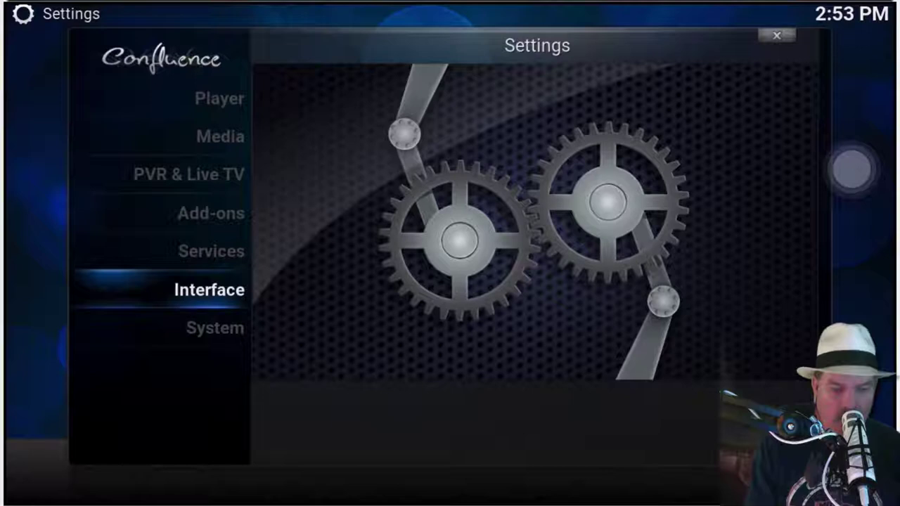
Leave Settings and return to Kodi's home screen with the System options listed.
{"action": "key", "text": "Escape"}
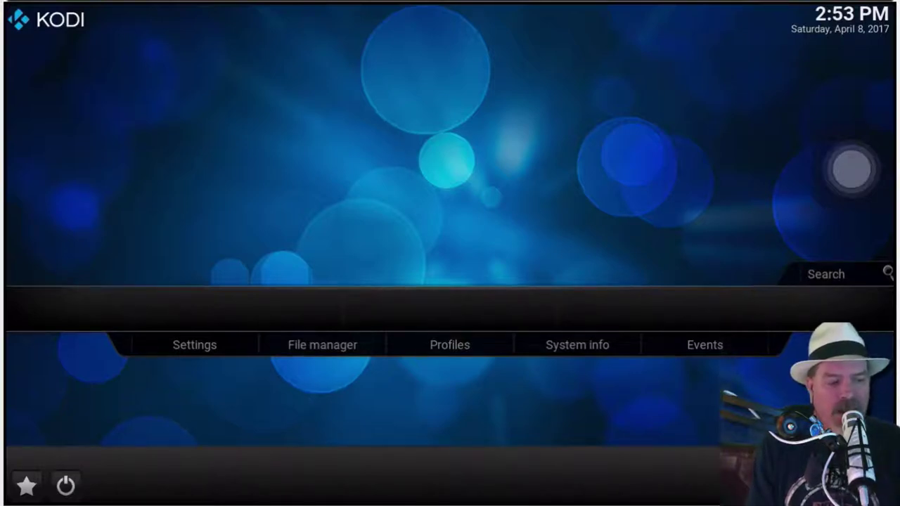
Open the File manager and go up to the top fusion.tvaddons.ag folder.
{"action": "key", "text": "Return"}
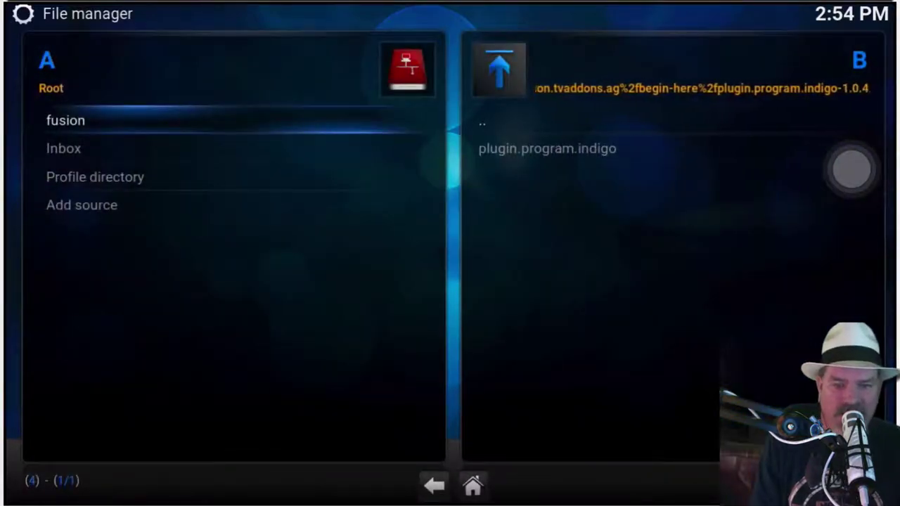
{"action": "key", "text": "BackSpace"}
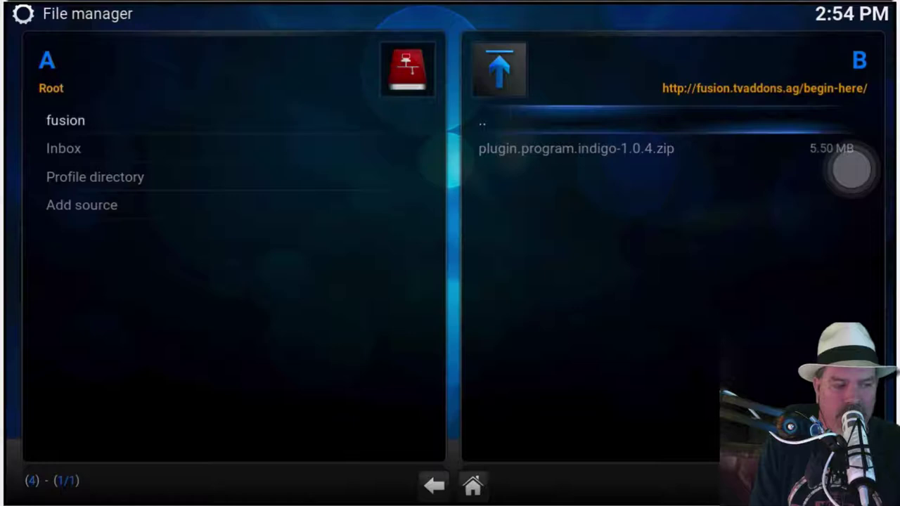
{"action": "key", "text": "BackSpace"}
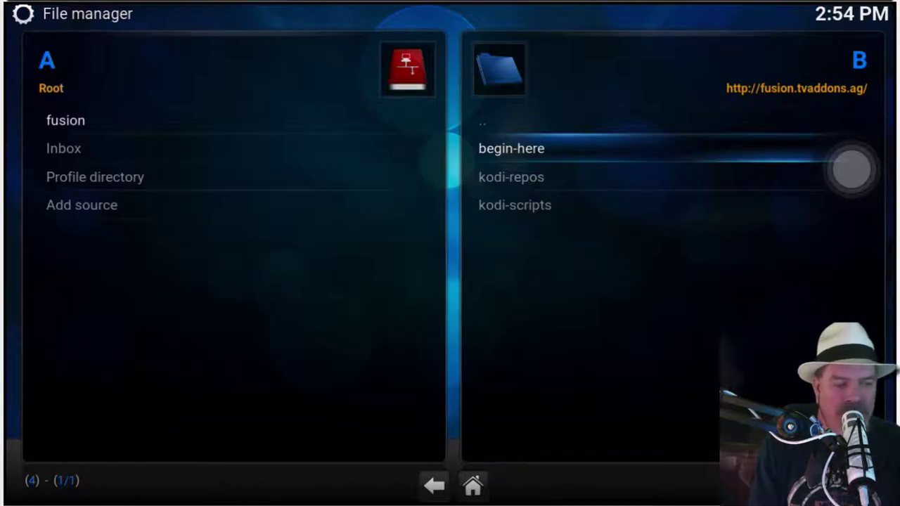
In the other file list, browse fusion > begin-here to find plugin.program.indigo-1.0.4.zip.
{"action": "key", "text": "Left"}
{"action": "key", "text": "Return"}
{"action": "key", "text": "Down"}
{"action": "key", "text": "Down"}
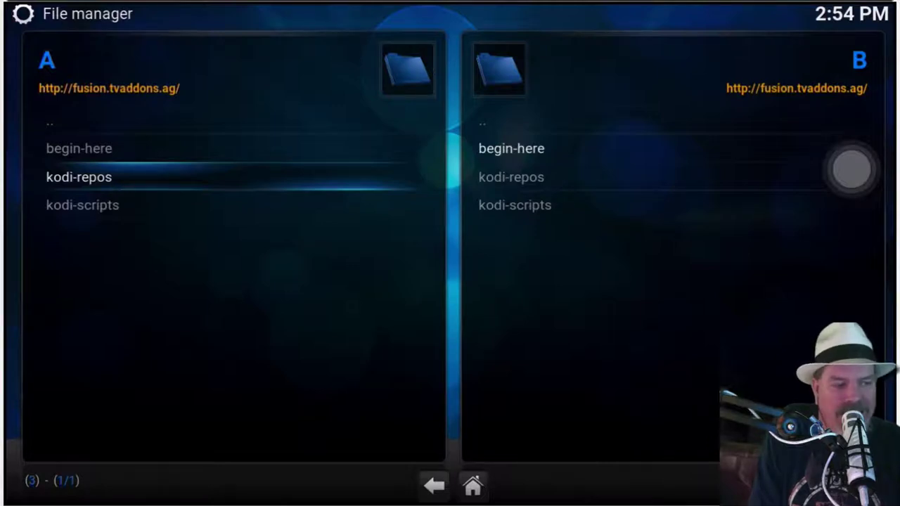
{"action": "key", "text": "Up"}
{"action": "key", "text": "Return"}
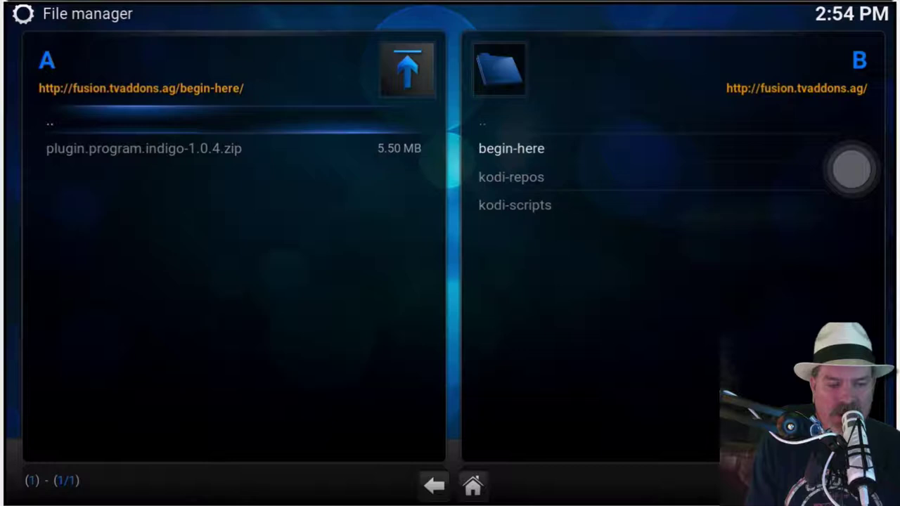
{"action": "key", "text": "Return"}
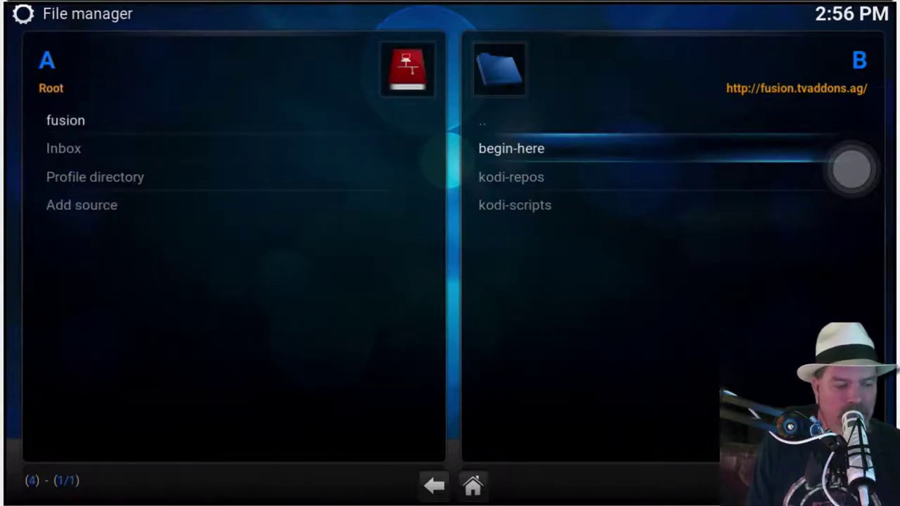
{"action": "key", "text": "Return"}
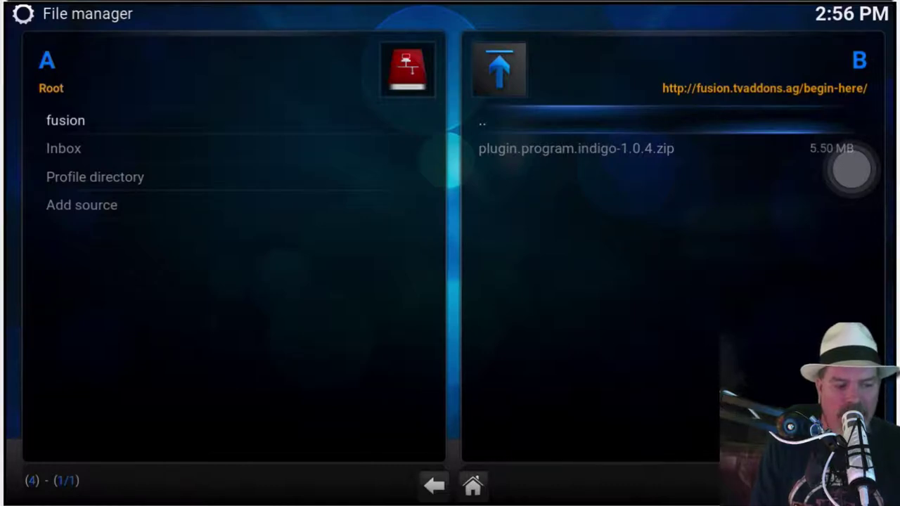
{"action": "key", "text": "Return"}
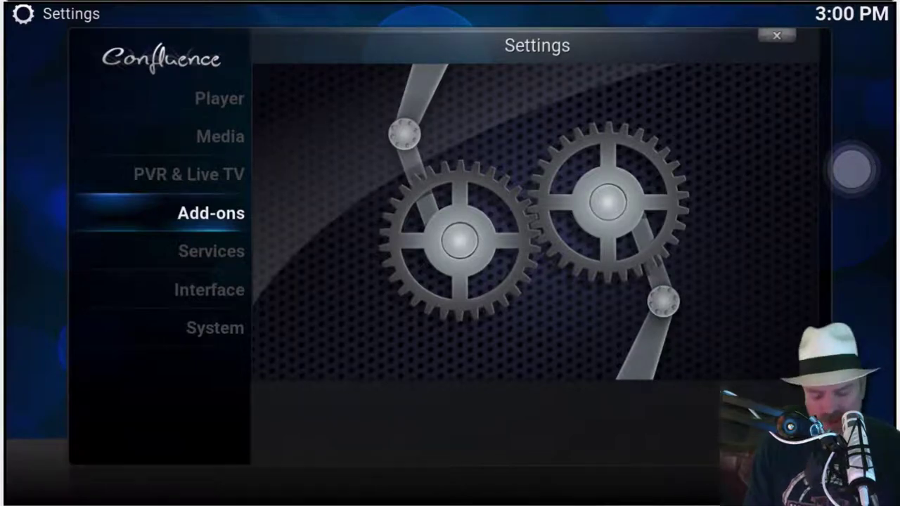
Go from Settings into Add-ons > My add-ons > Video add-ons.
{"action": "key", "text": "Escape"}
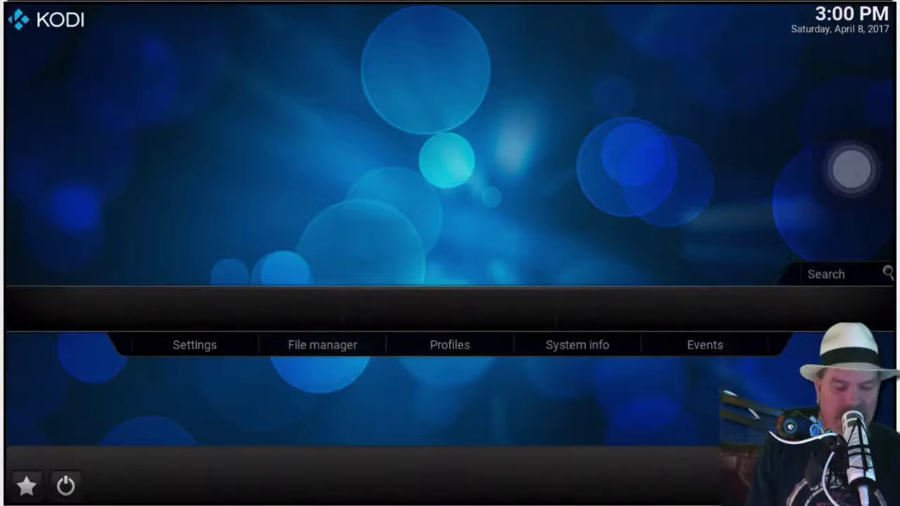
{"action": "key", "text": "Down"}
{"action": "key", "text": "Return"}
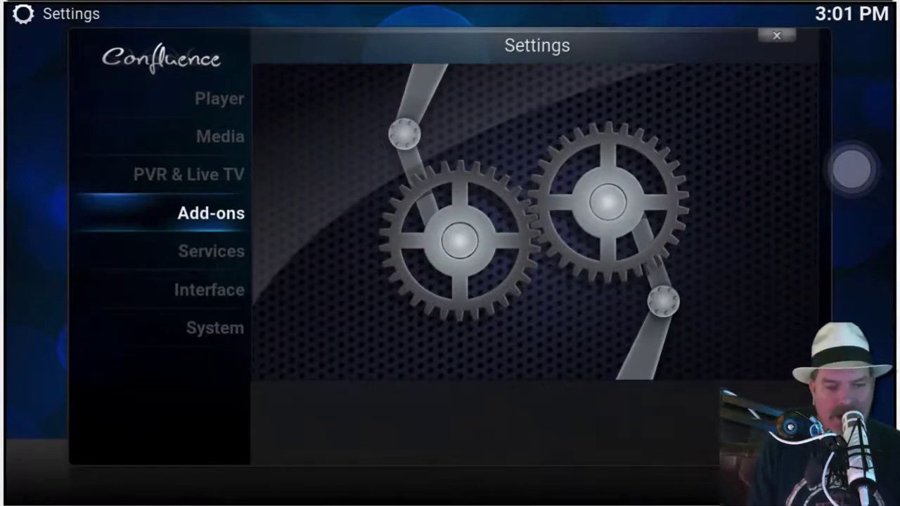
{"action": "key", "text": "Return"}
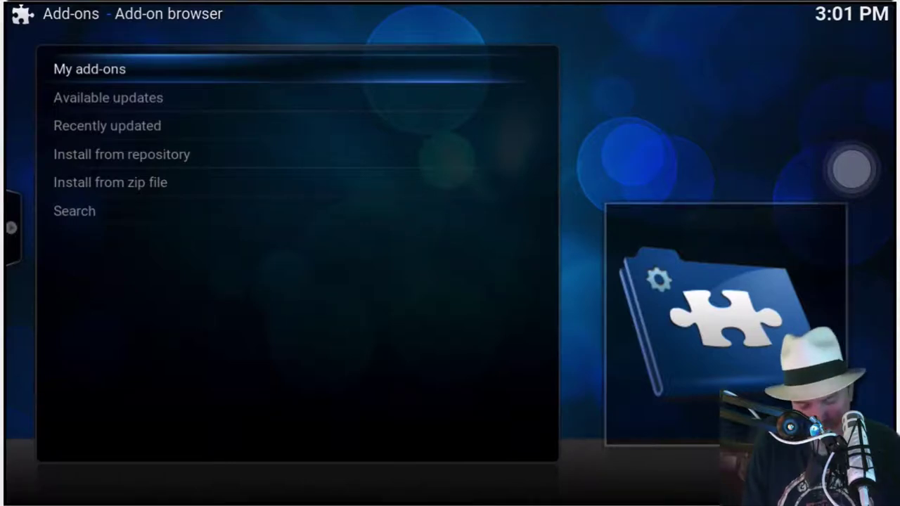
{"action": "key", "text": "Return"}
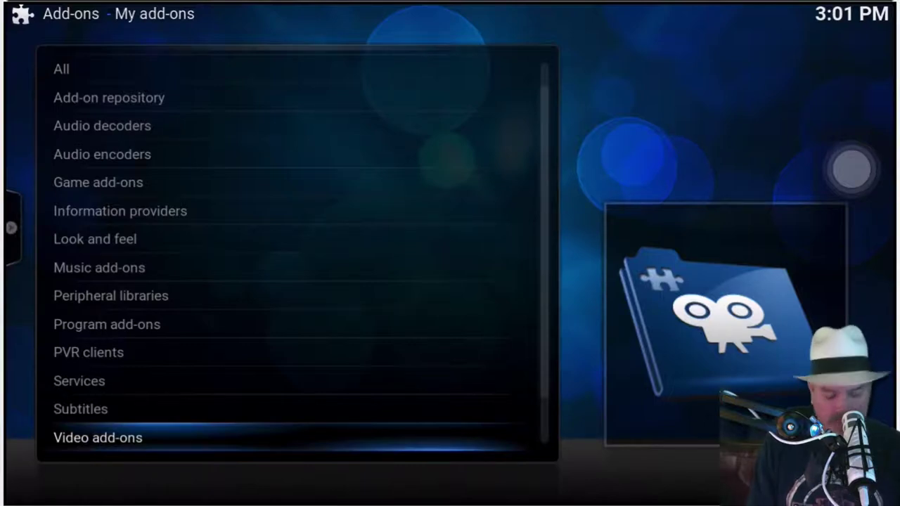
{"action": "key", "text": "Return"}
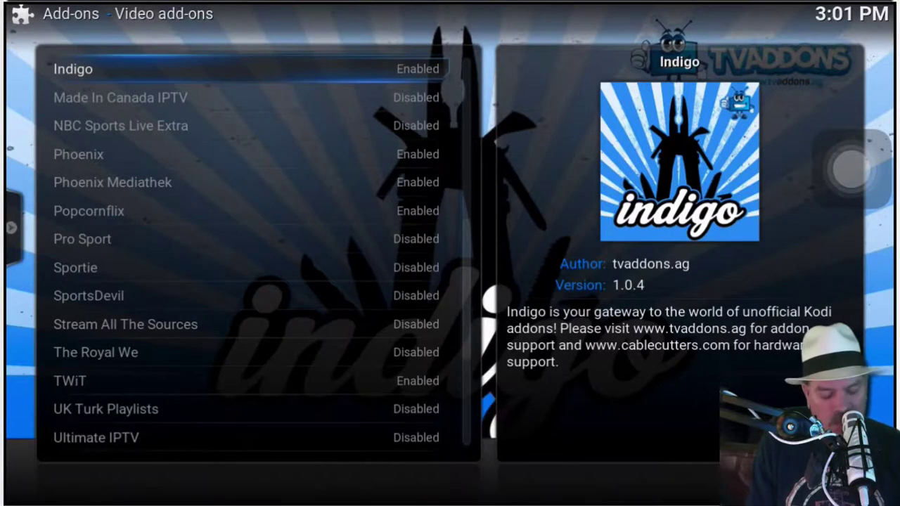
Select Indigo in the Video add-ons list to show its 1.0.4 add-on information.
{"action": "key", "text": "Down"}
{"action": "key", "text": "Down"}
{"action": "key", "text": "Up"}
{"action": "key", "text": "Down"}
{"action": "key", "text": "Down"}
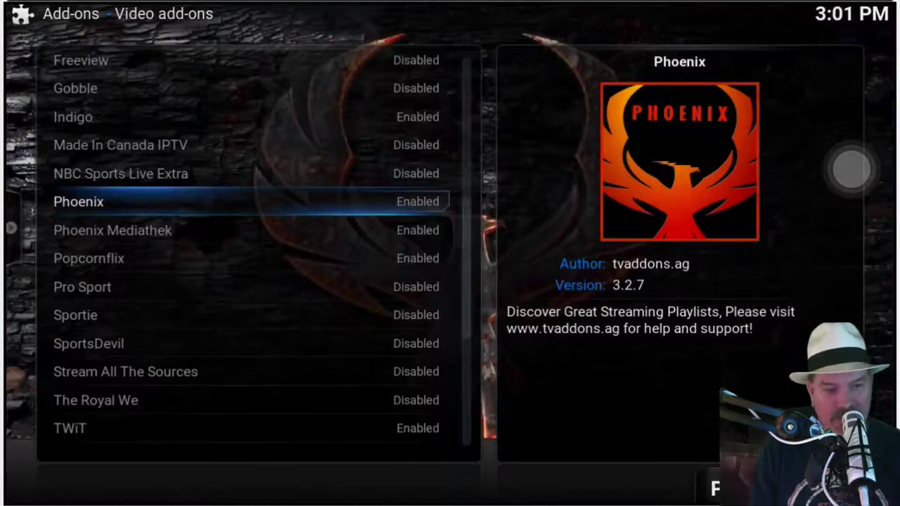
{"action": "key", "text": "Down"}
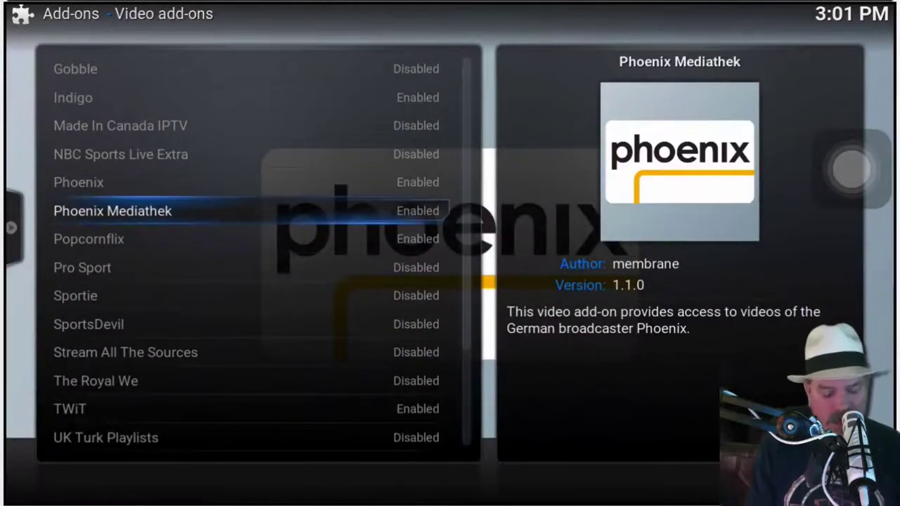
{"action": "key", "text": "Up"}
{"action": "key", "text": "Up"}
{"action": "key", "text": "Up"}
{"action": "key", "text": "Up"}
{"action": "key", "text": "Up"}
{"action": "key", "text": "Return"}
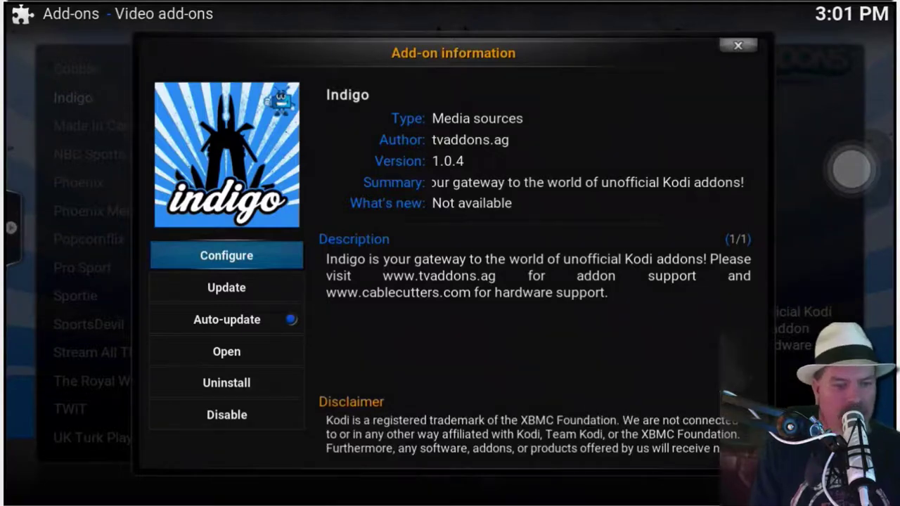
Update Indigo to version 1.0.4 and back out to the Kodi home screen.
{"action": "left_click", "coordinate": [226, 287]}
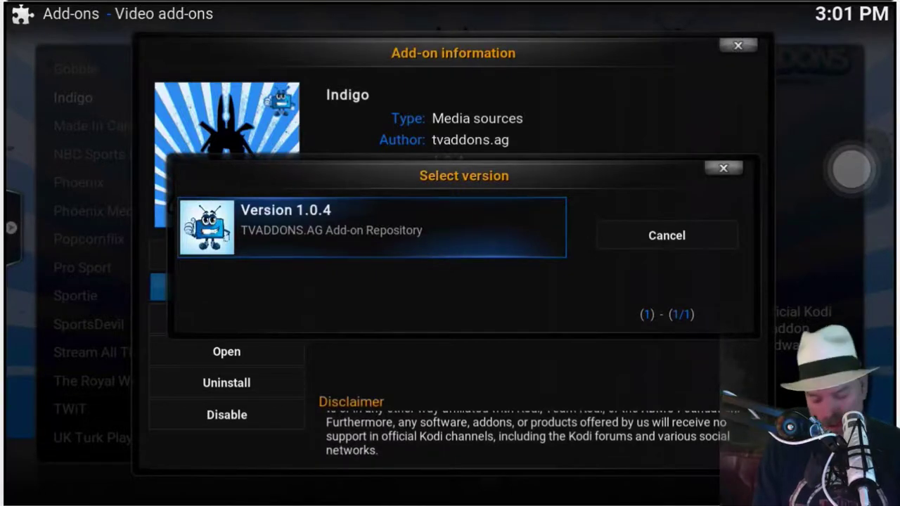
{"action": "key", "text": "Return"}
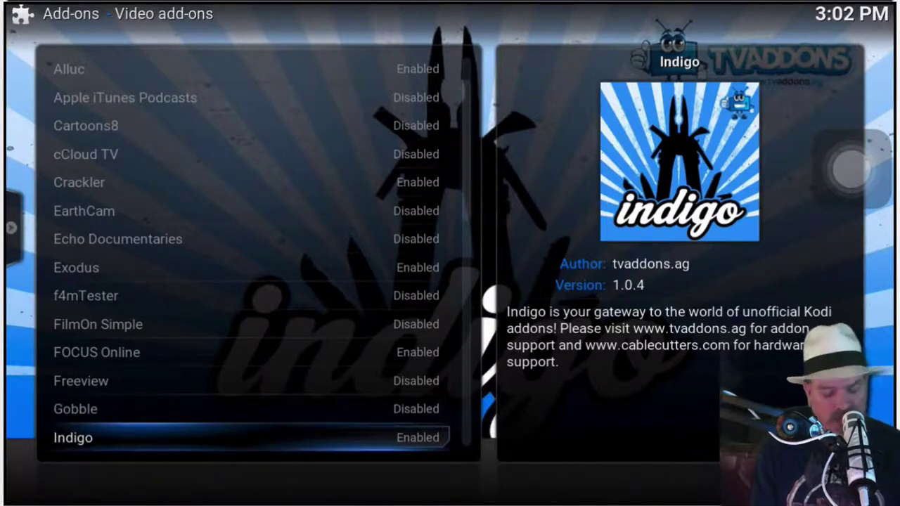
{"action": "key", "text": "Escape"}
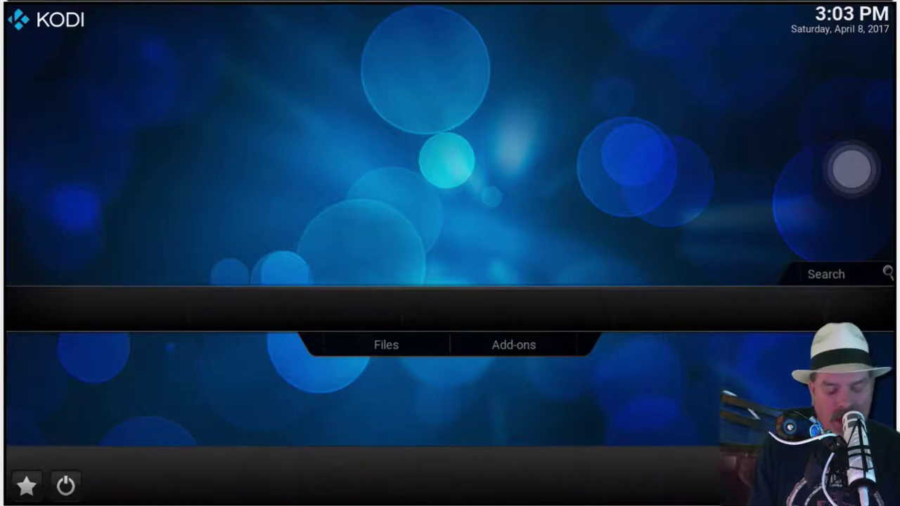
Launch Indigo from the video add-ons and open its Addon Installer tool.
{"action": "key", "text": "Return"}
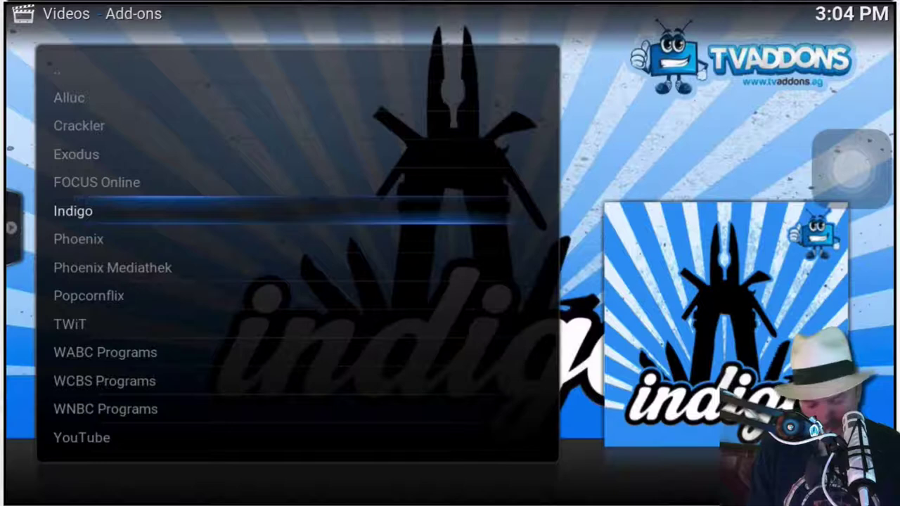
{"action": "key", "text": "Return"}
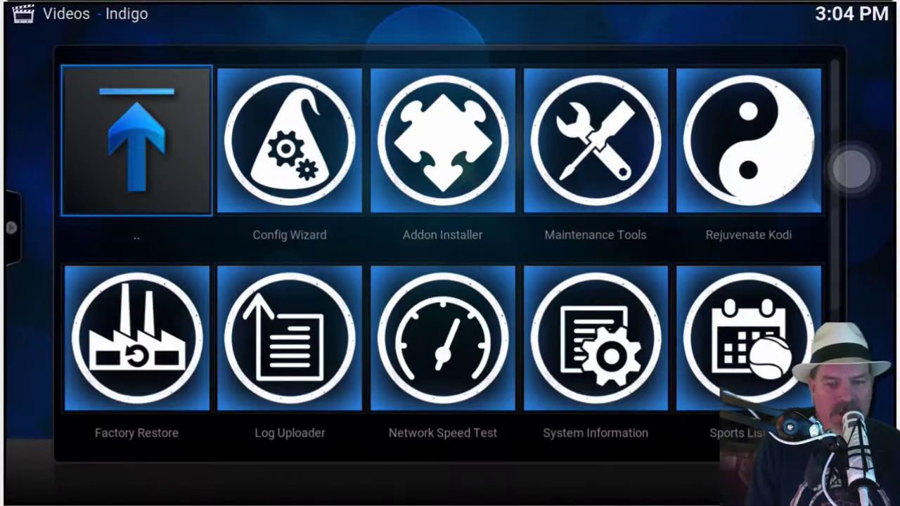
{"action": "key", "text": "Down"}
{"action": "key", "text": "Down"}
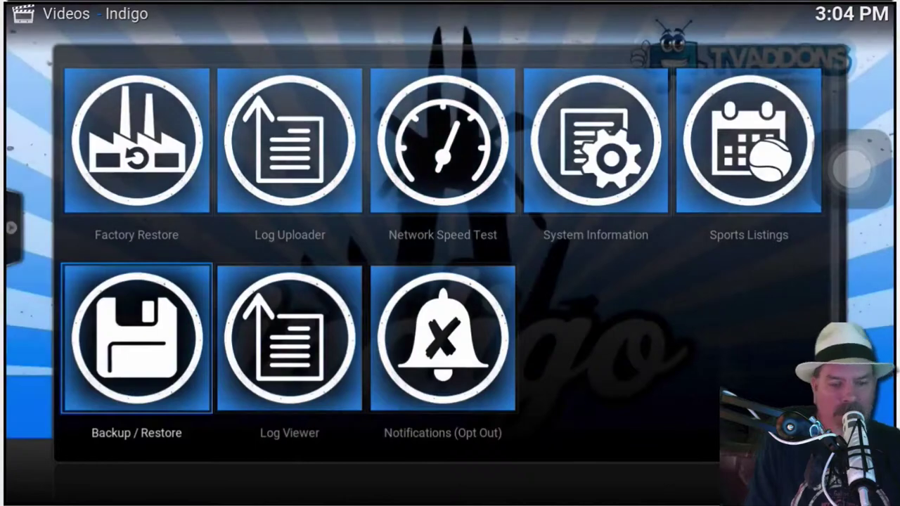
{"action": "key", "text": "Up"}
{"action": "key", "text": "Up"}
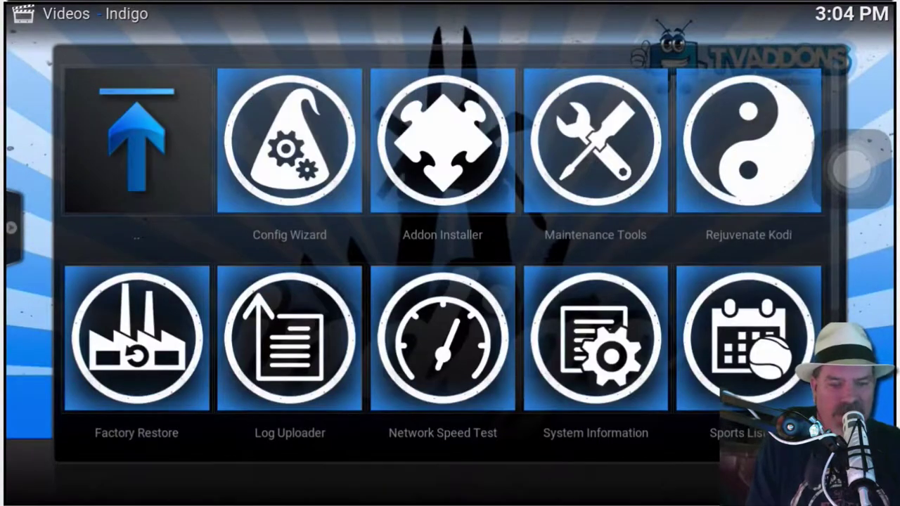
{"action": "key", "text": "Right"}
{"action": "key", "text": "Right"}
{"action": "key", "text": "Return"}
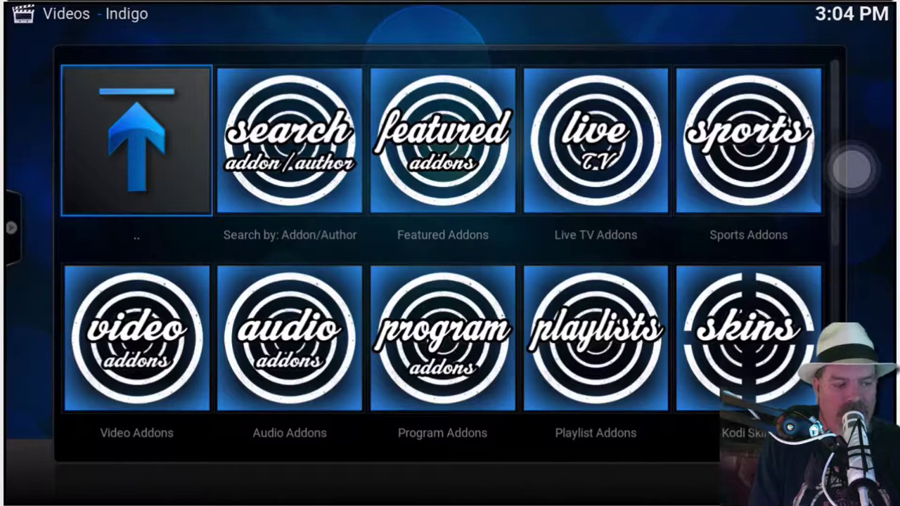
Open the Video Addons category and select BigStar Movies in the alphabetical grid.
{"action": "key", "text": "Down"}
{"action": "key", "text": "Return"}
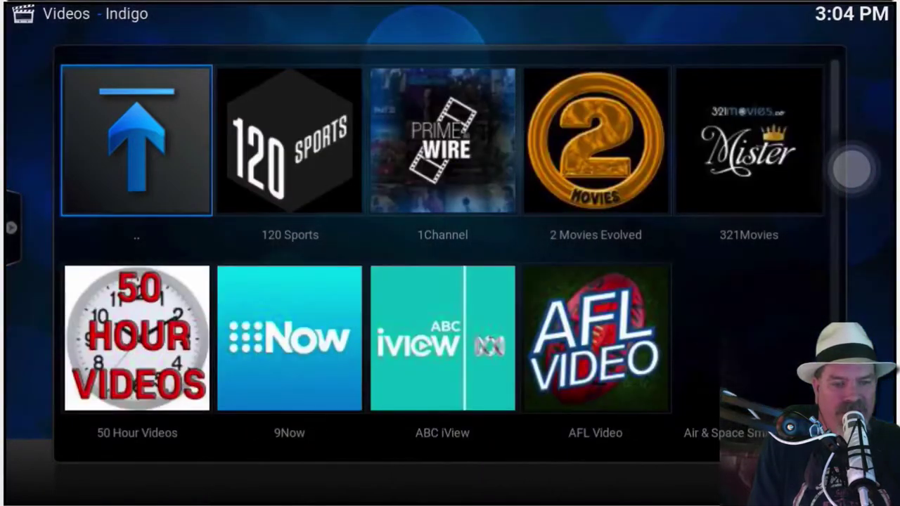
{"action": "key", "text": "Down"}
{"action": "key", "text": "Down"}
{"action": "key", "text": "Down"}
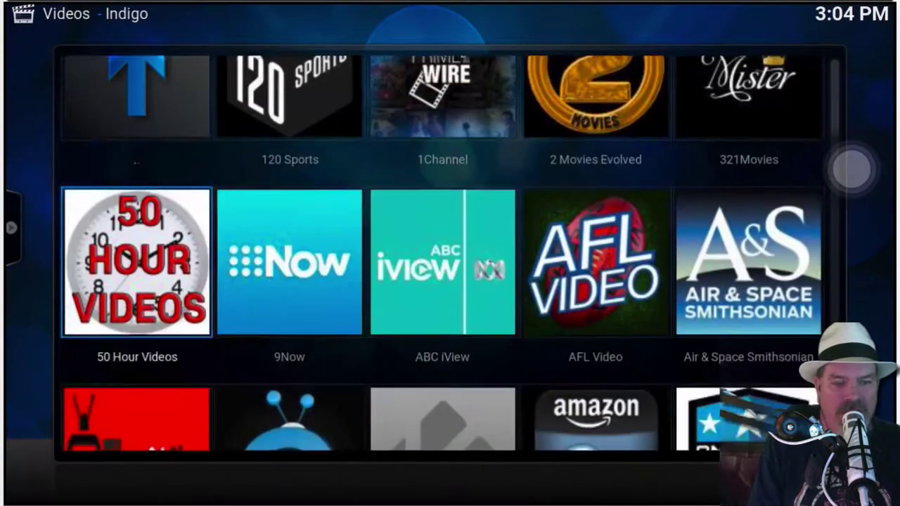
{"action": "key", "text": "Down"}
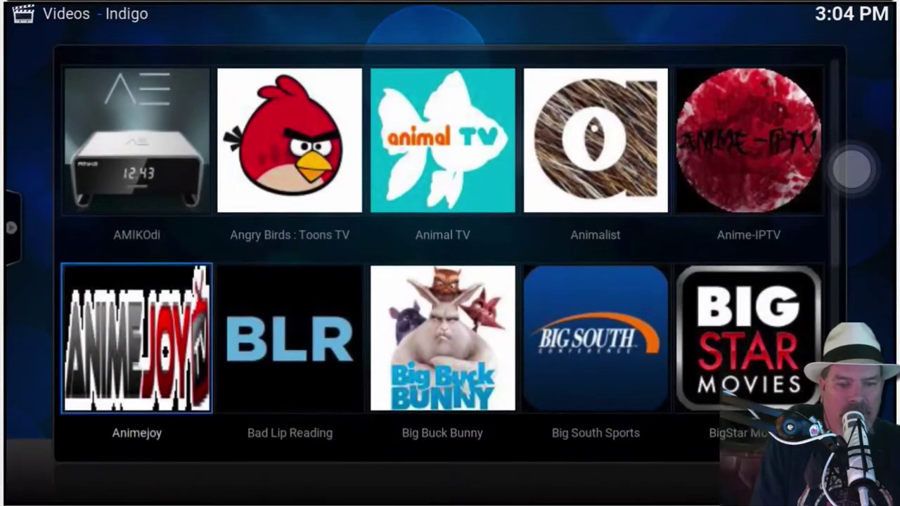
{"action": "key", "text": "Down"}
{"action": "key", "text": "Down"}
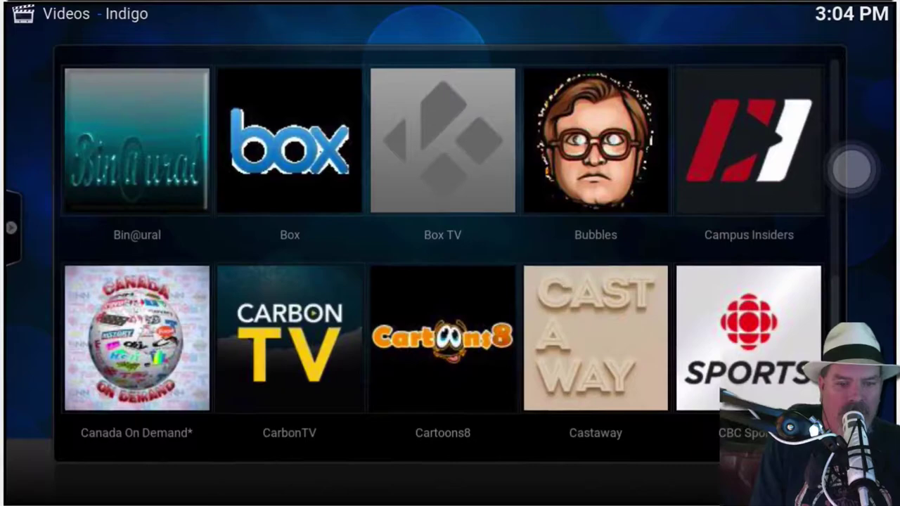
{"action": "key", "text": "Down"}
{"action": "key", "text": "Up"}
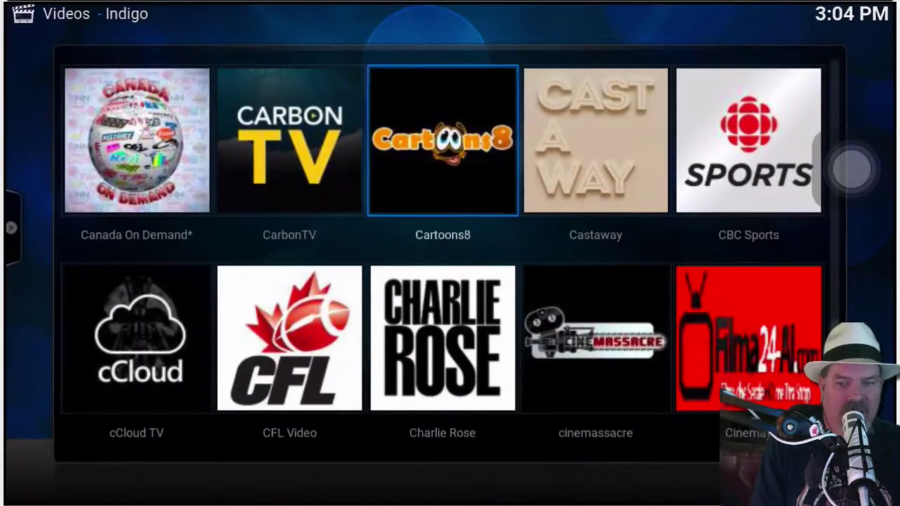
{"action": "key", "text": "Up"}
{"action": "key", "text": "Up"}
{"action": "key", "text": "Up"}
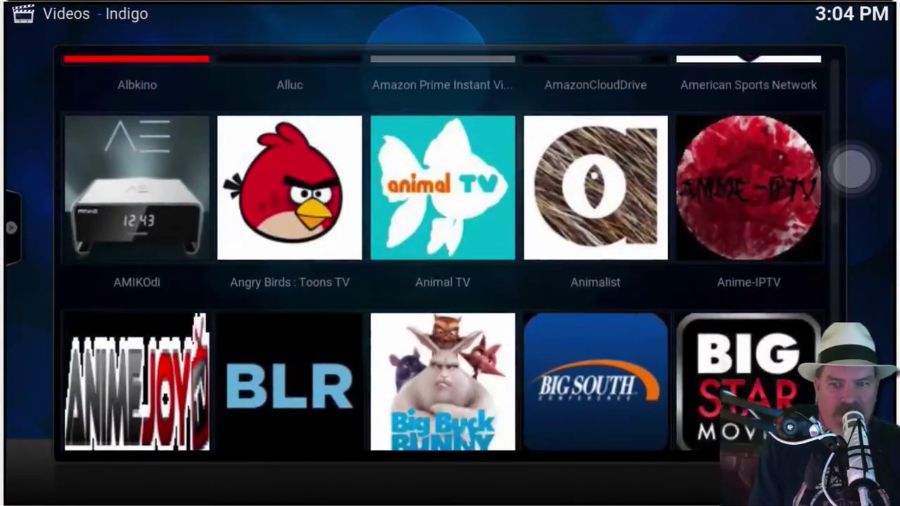
{"action": "key", "text": "Up"}
{"action": "key", "text": "Down"}
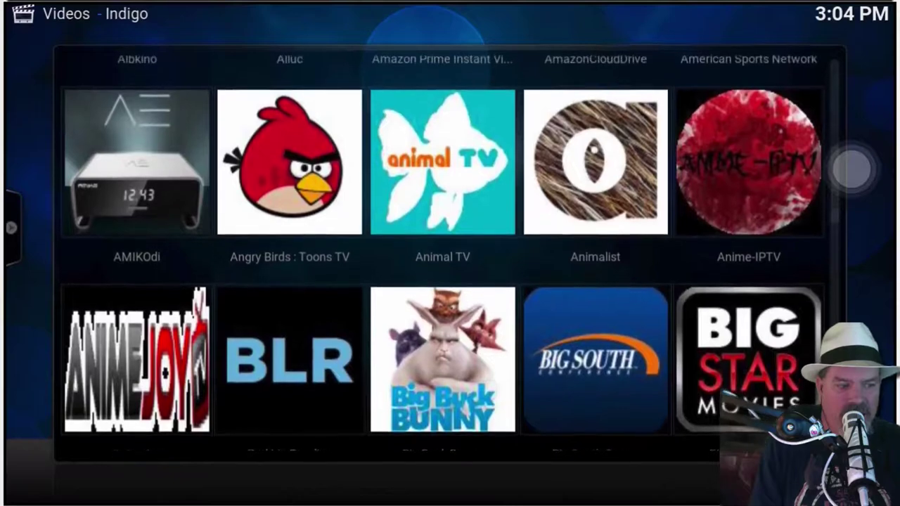
{"action": "key", "text": "Down"}
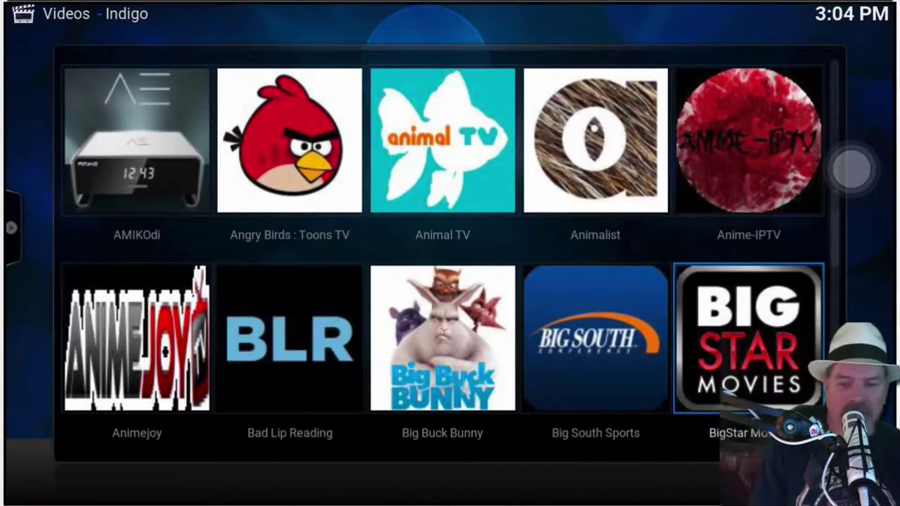
Install BigStar Movies 0.1.4, confirm the prompt, and dismiss the Installation Complete notice.
{"action": "key", "text": "Return"}
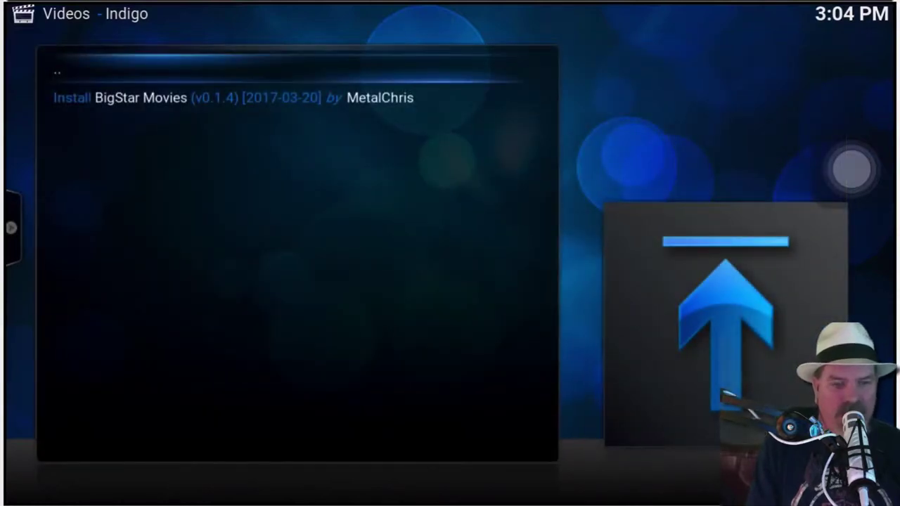
{"action": "key", "text": "Down"}
{"action": "key", "text": "Return"}
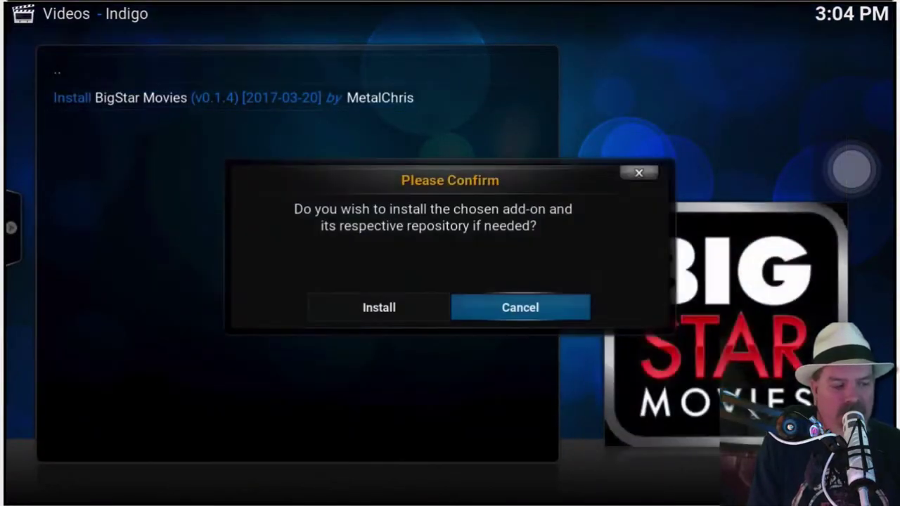
{"action": "key", "text": "Left"}
{"action": "key", "text": "Return"}
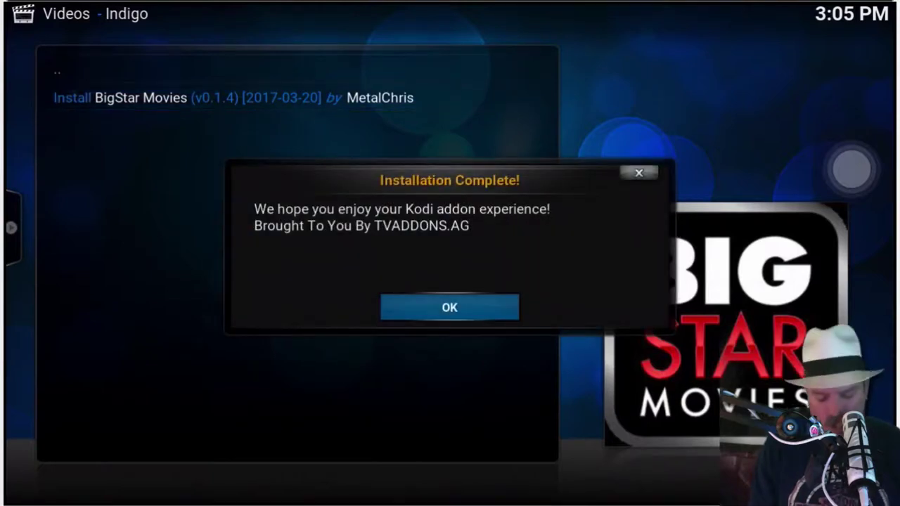
{"action": "key", "text": "Return"}
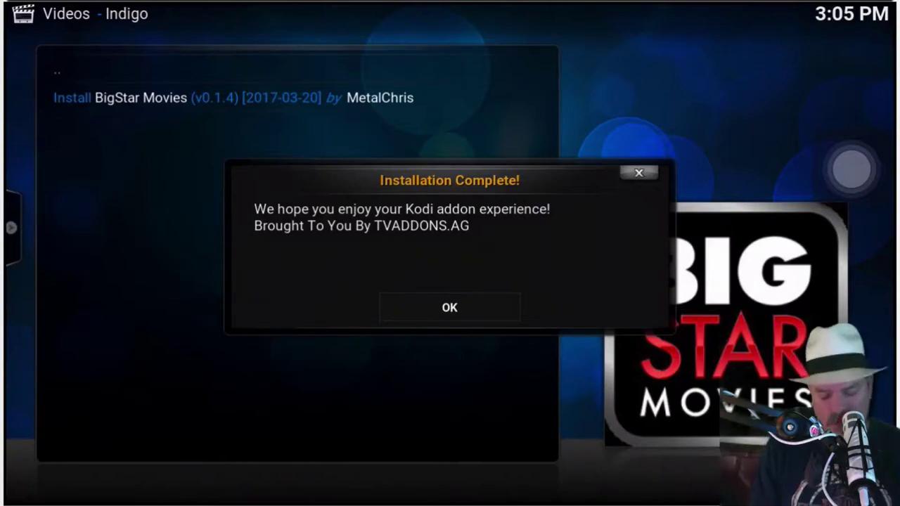
{"action": "key", "text": "Down"}
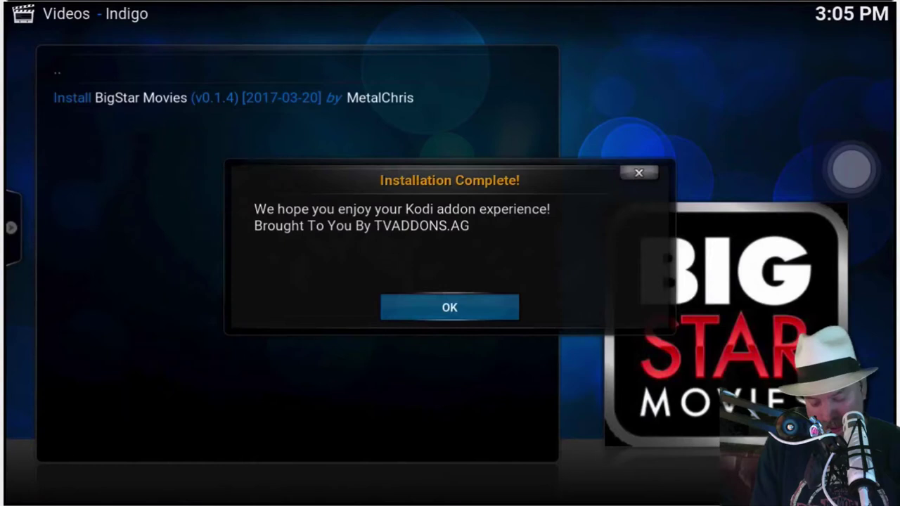
{"action": "key", "text": "Return"}
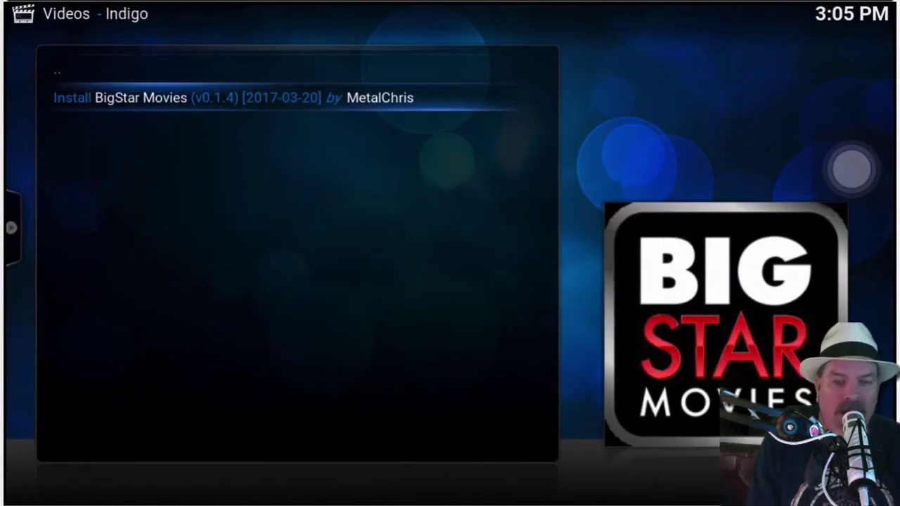